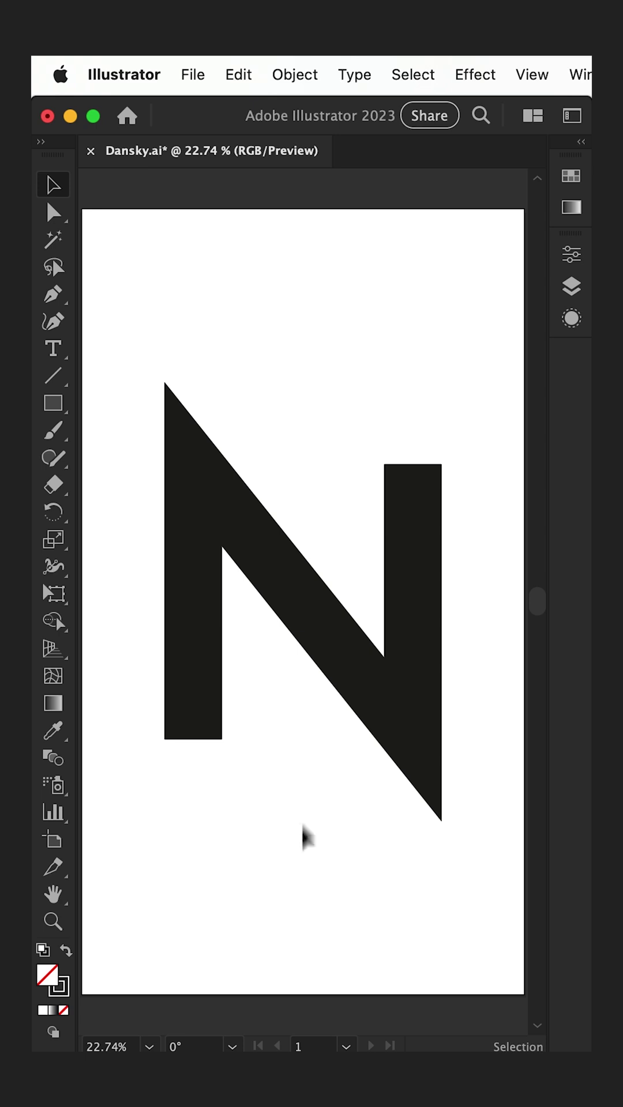
Drag the white masking rectangle over the N's top-left spike
left_click(312, 327)
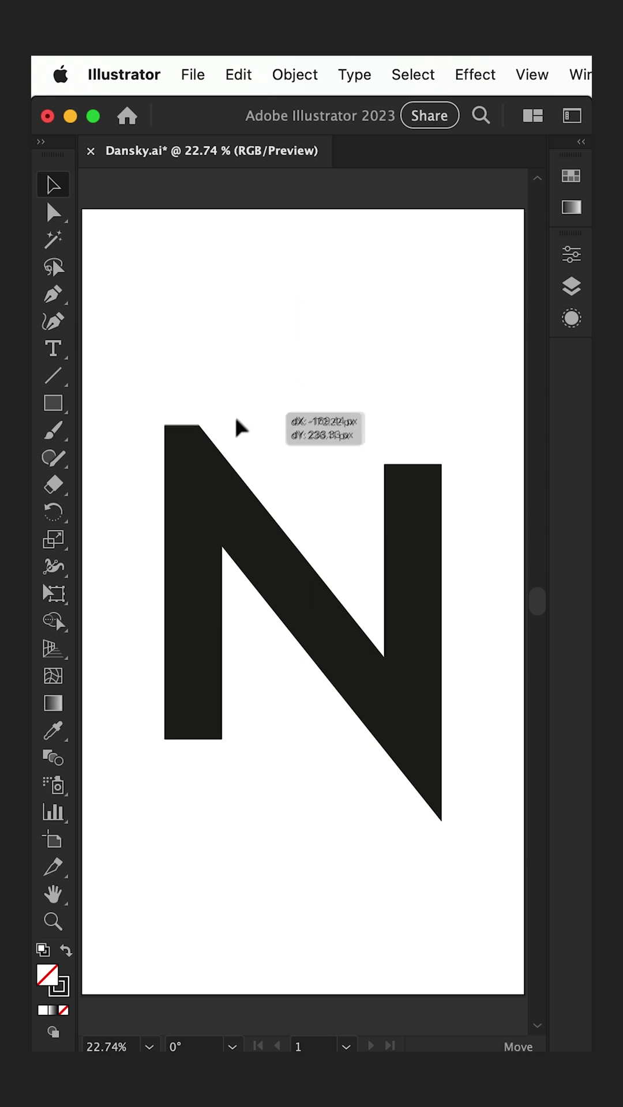
mouse_move(311, 317)
left_mouse_down()
mouse_move(222, 451)
mouse_move(212, 447)
mouse_move(341, 782)
mouse_move(357, 803)
left_mouse_up()
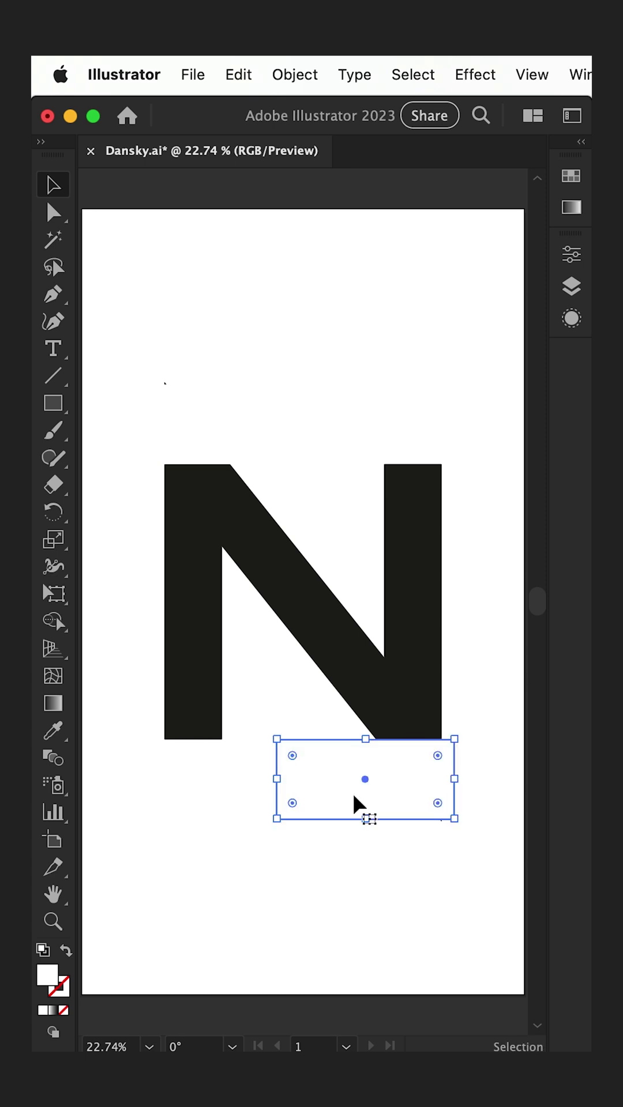
Uncover the N's lower-right point, then switch to Outline view with the Add Anchor Point Tool
left_click_drag(354, 795, 185, 429)
key("ctrl+shift+a")
left_click(55, 295)
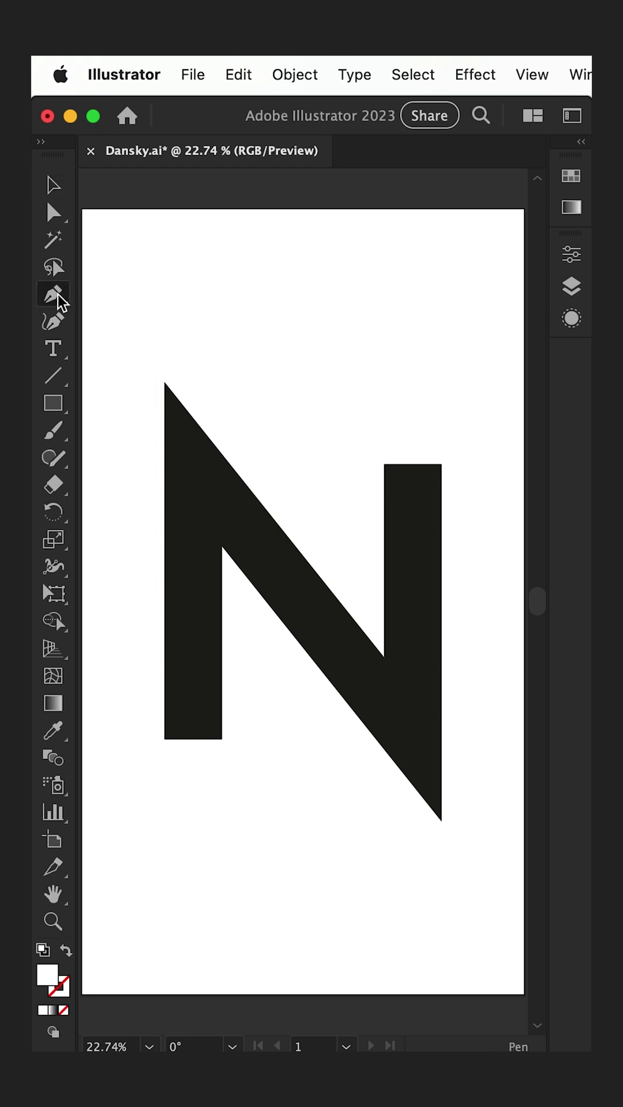
left_click(135, 322)
key("ctrl+y")
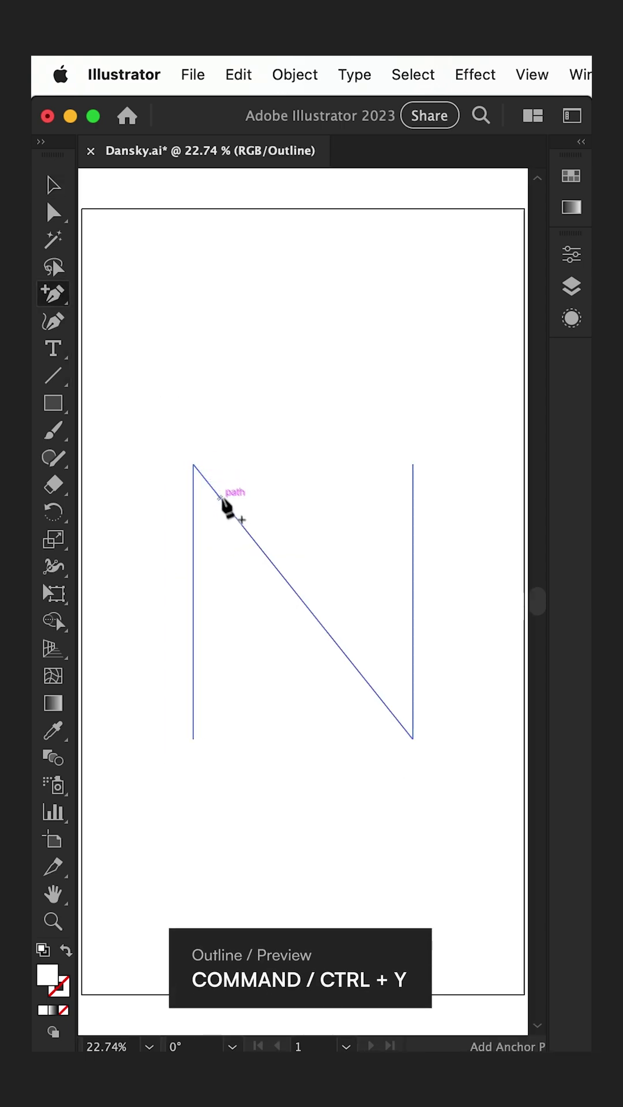
Add two anchors on the diagonal and pull them to the top and bottom edges
left_click(226, 507)
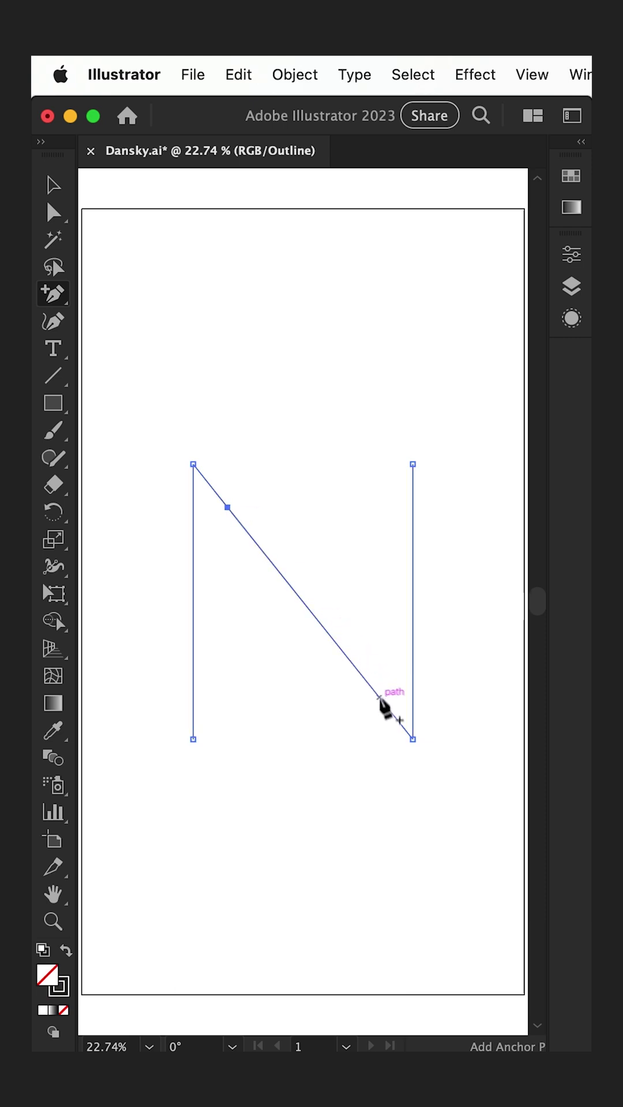
left_click(383, 702)
key("a")
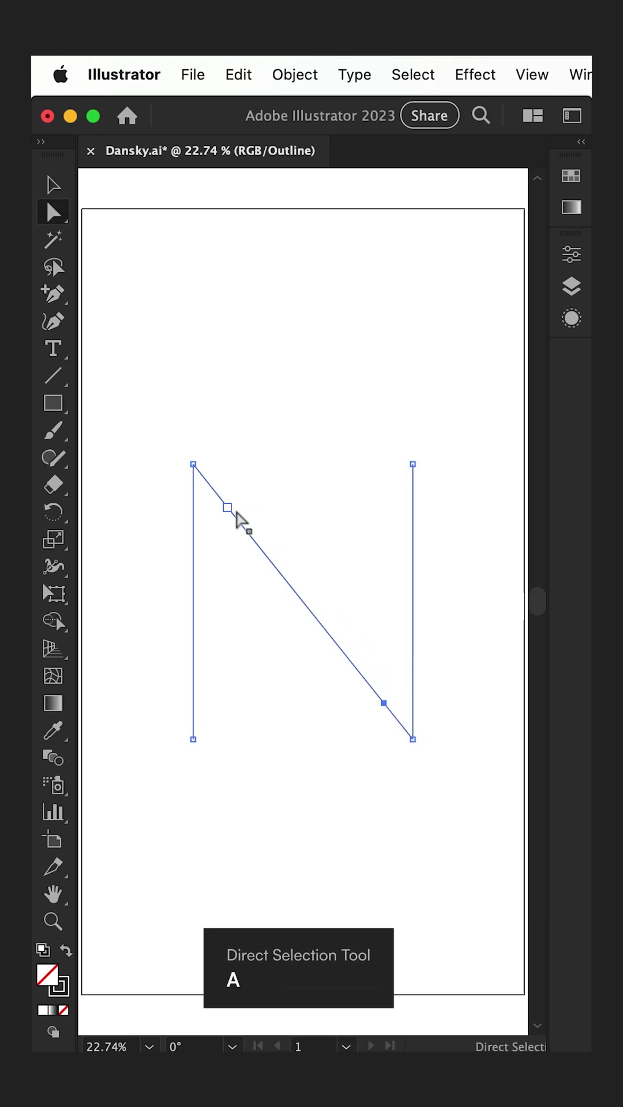
left_click(232, 511)
left_click_drag(232, 510, 231, 463)
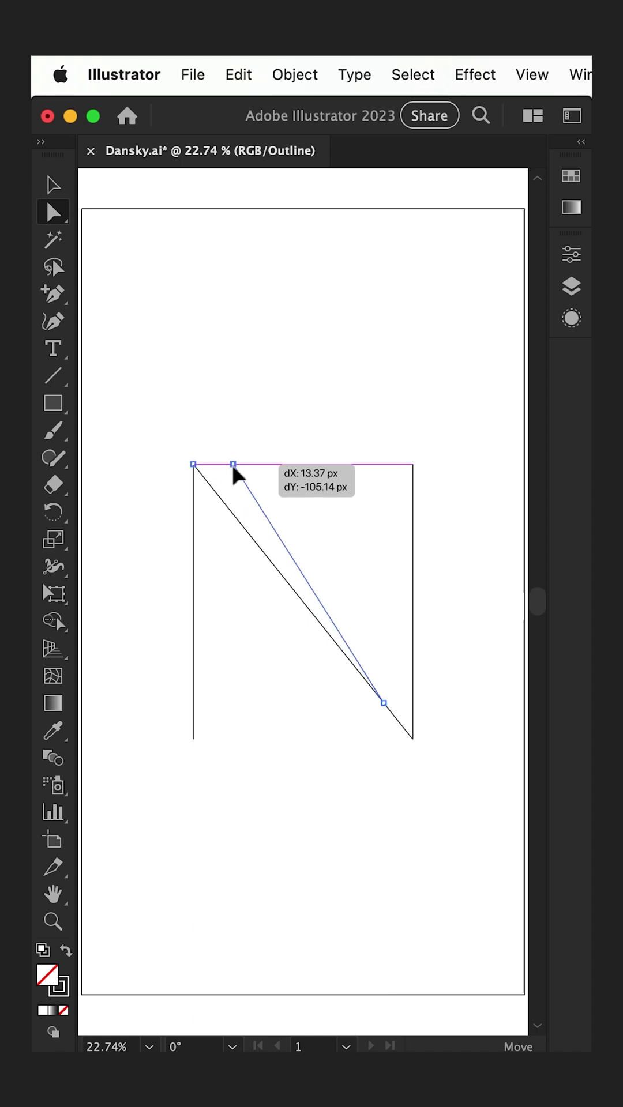
left_click_drag(384, 702, 374, 740)
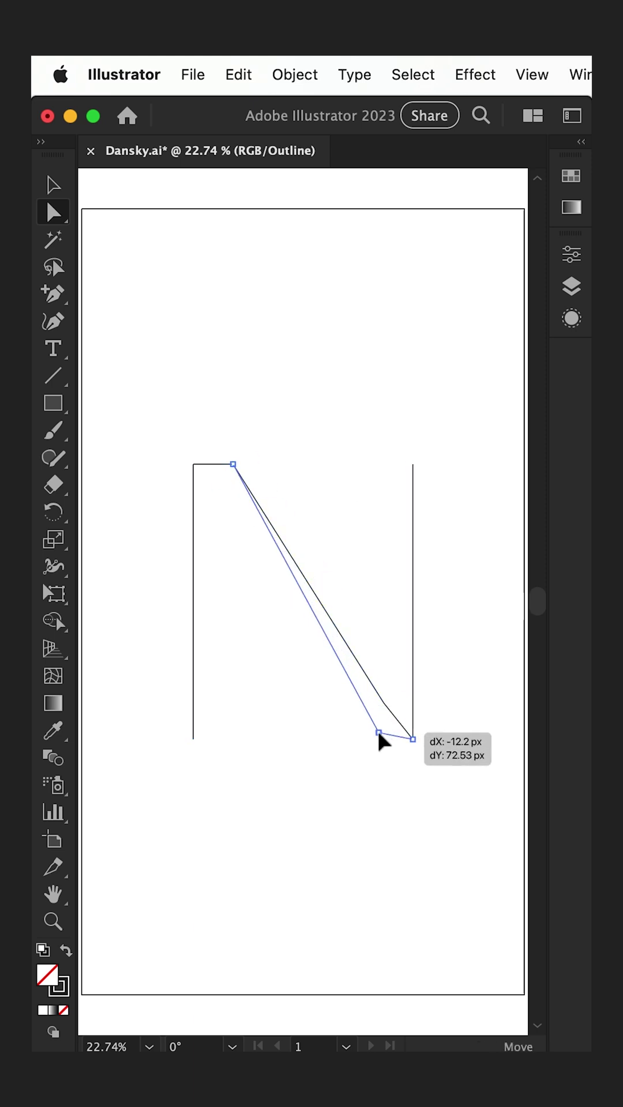
Back in Preview, merge the added top and bottom anchors into the N's corners
key("super+y")
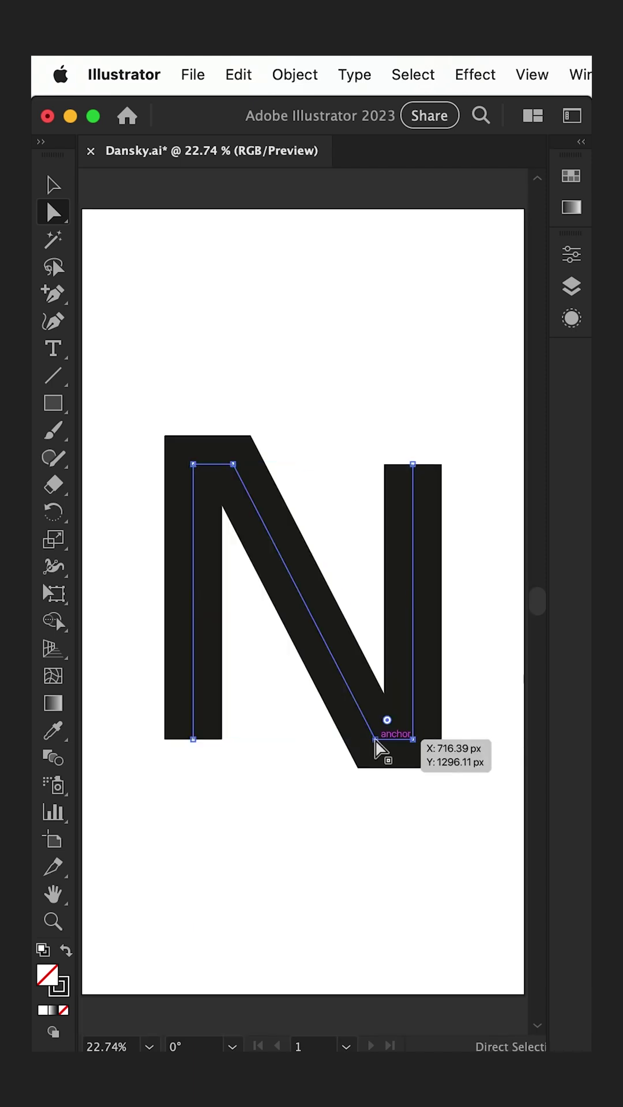
left_click_drag(232, 465, 197, 466)
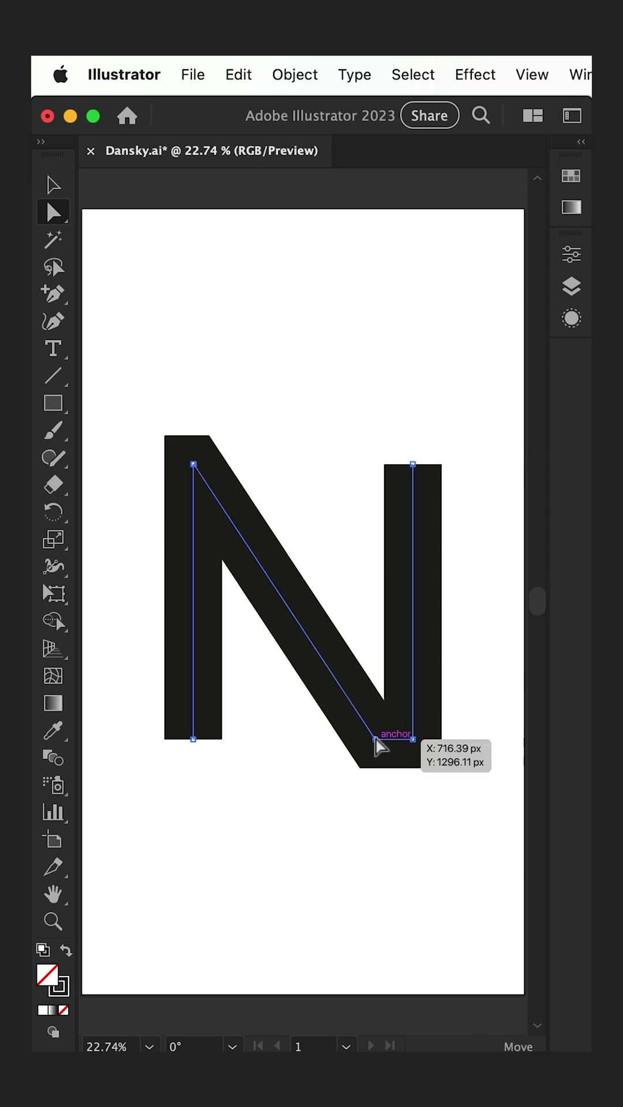
left_click_drag(376, 740, 408, 740)
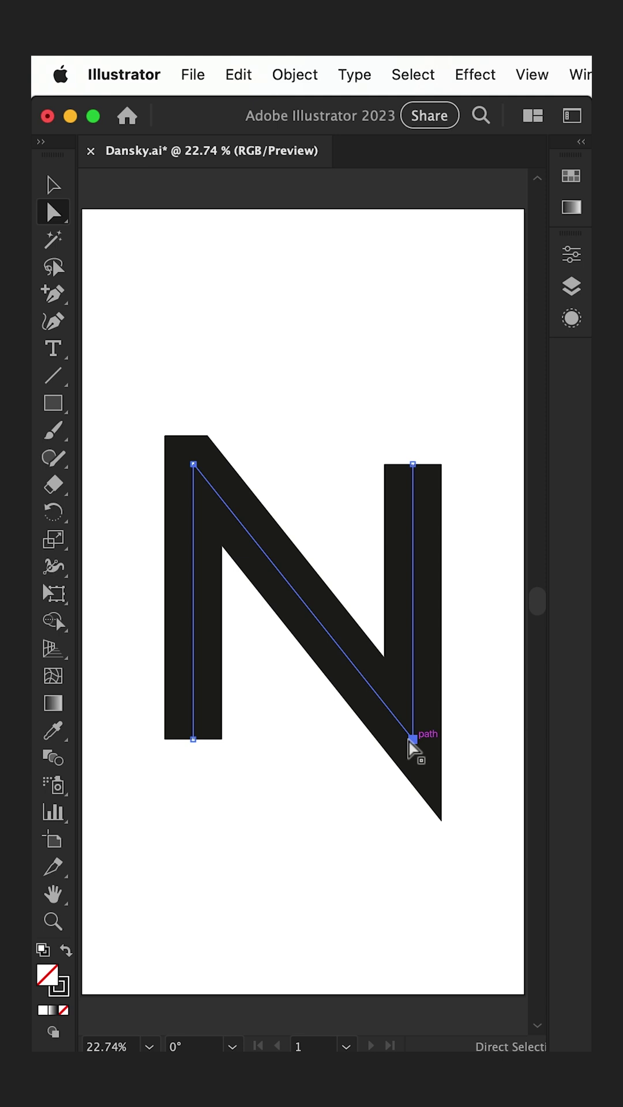
Extend the left stem straight down and the right stem straight up
left_click(411, 740)
left_click_drag(192, 740, 192, 770)
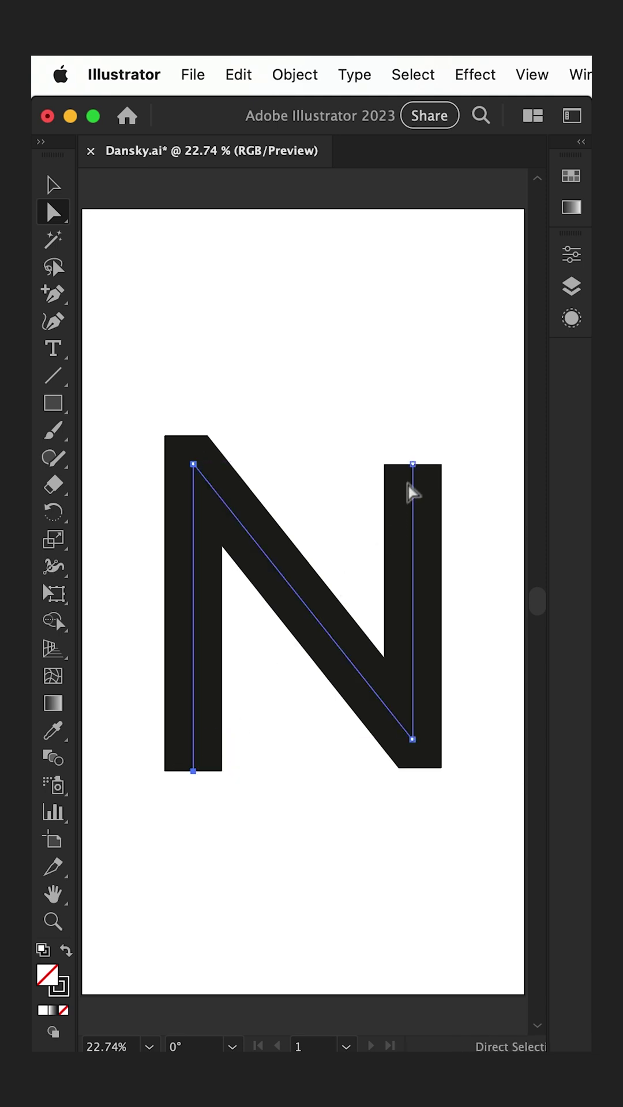
left_click_drag(412, 466, 413, 431)
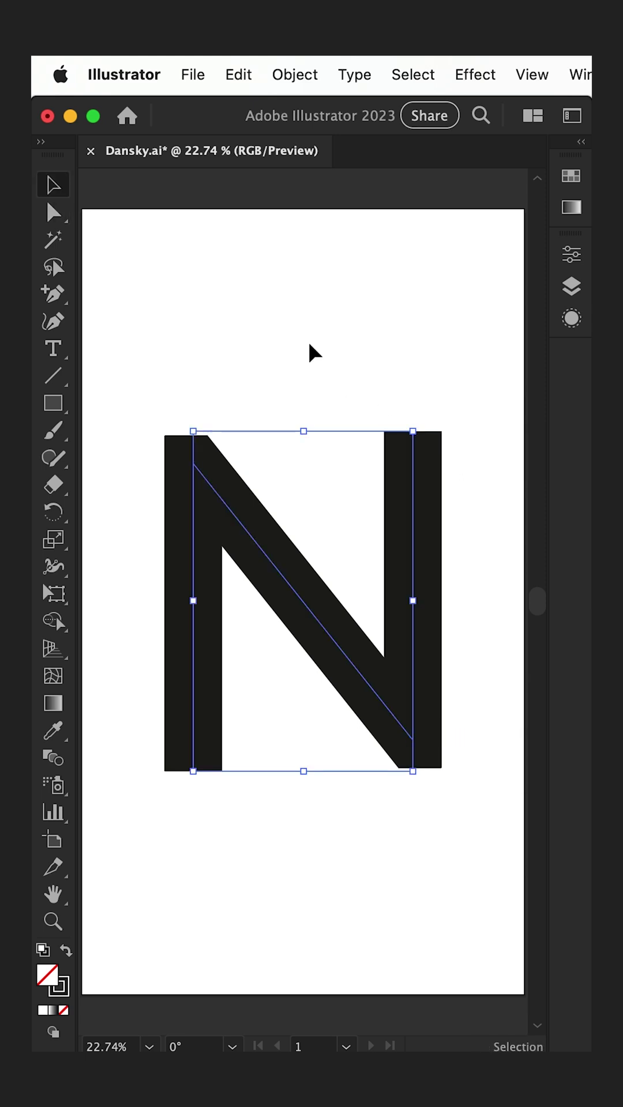
key("s")
Scale the N to about 88% width and 103% height, undoing one mistaken scale
mouse_move(308, 347)
left_mouse_down()
mouse_move(259, 354)
mouse_move(320, 354)
mouse_move(239, 378)
left_mouse_up()
key("super+z")
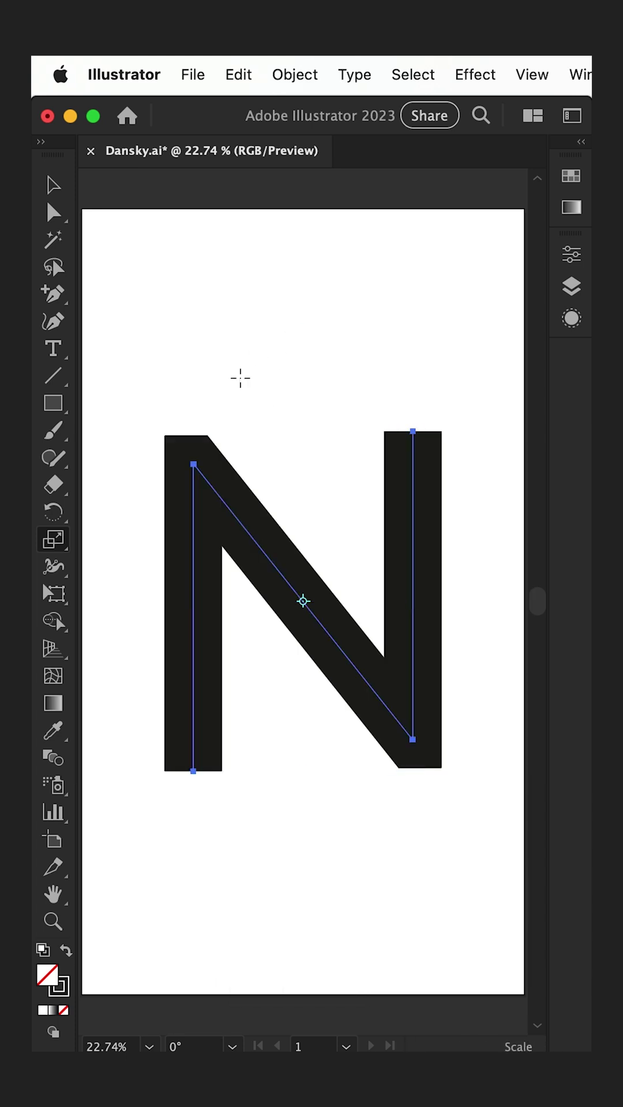
mouse_move(121, 556)
left_mouse_down()
mouse_move(141, 563)
mouse_move(181, 532)
mouse_move(155, 567)
mouse_move(130, 563)
mouse_move(112, 573)
mouse_move(144, 565)
left_mouse_up()
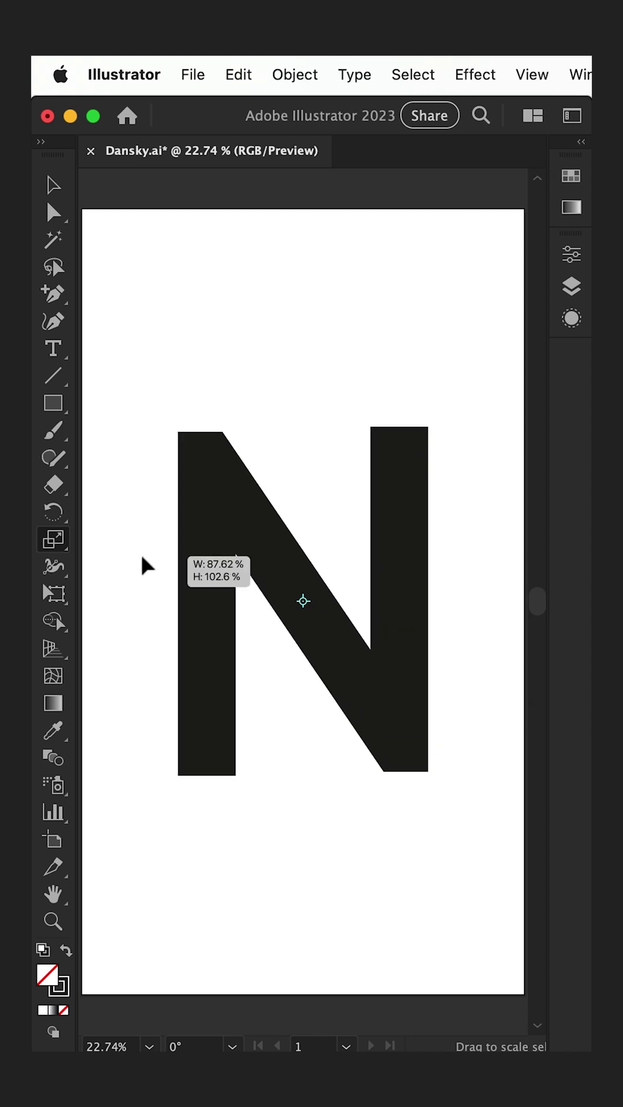